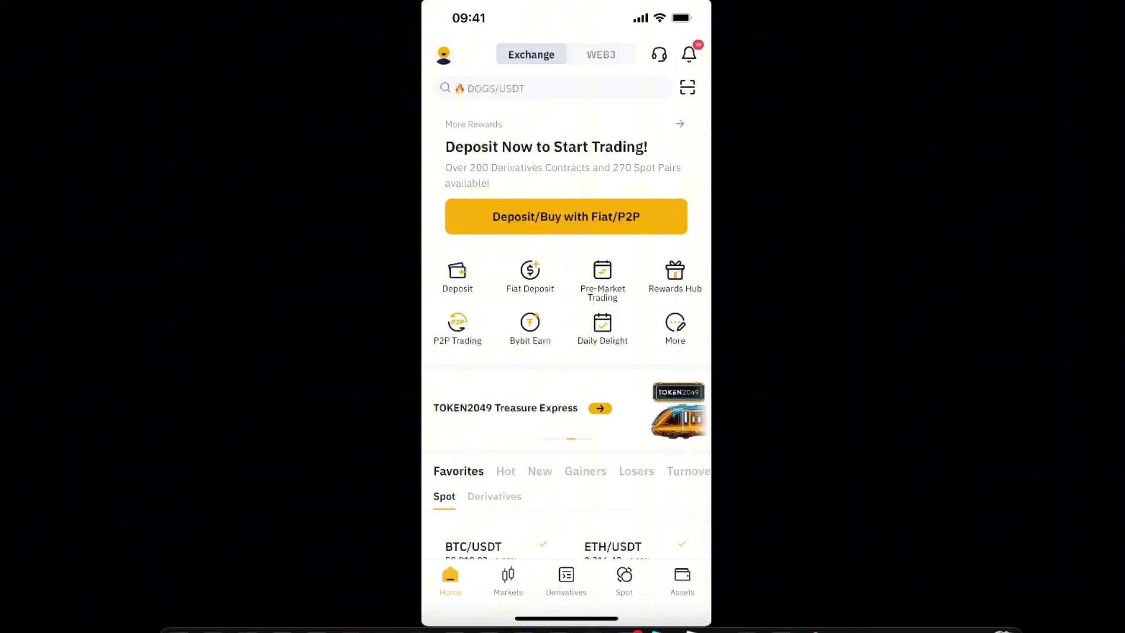
Go from the profile page to Security settings, where Google 2FA Authentication is off.
left_click(444, 55)
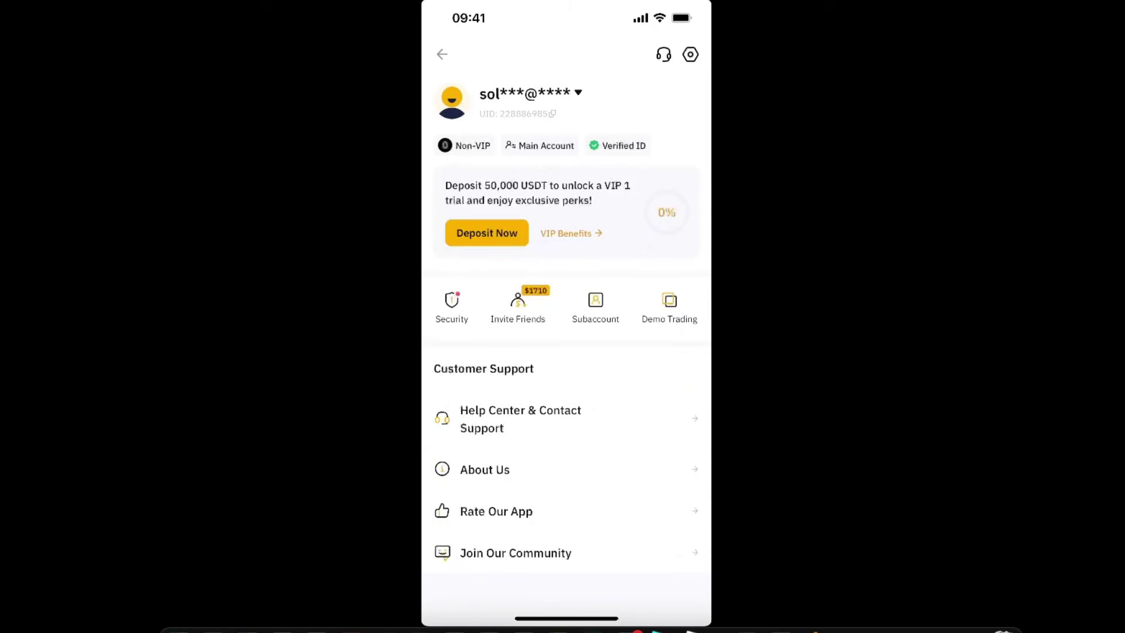
left_click(450, 308)
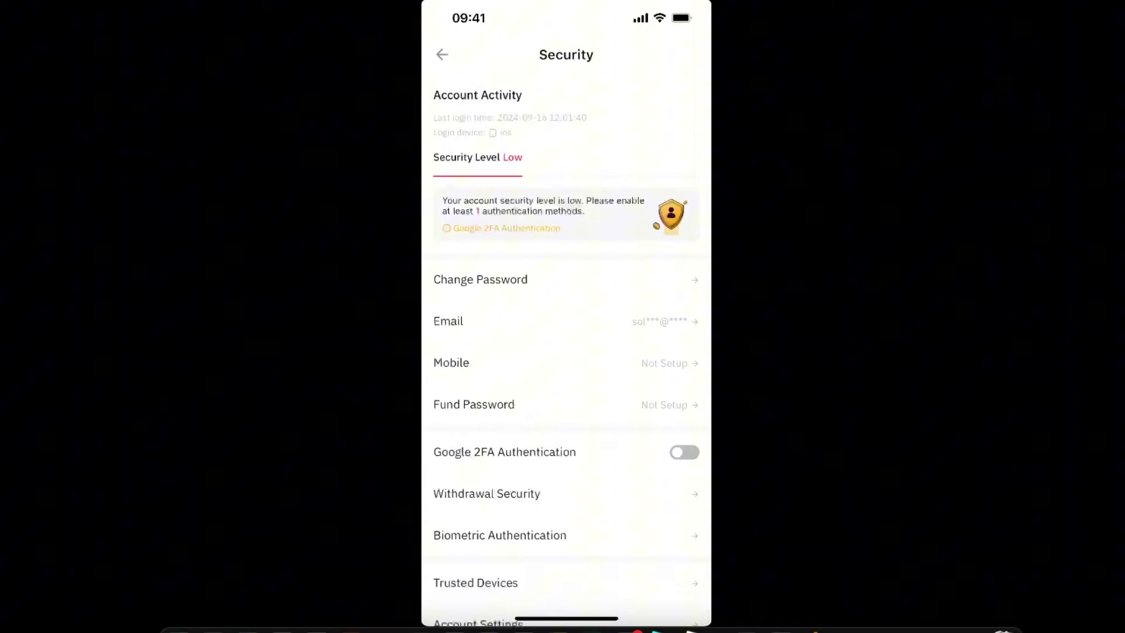
scroll(565, 352, "down", 2)
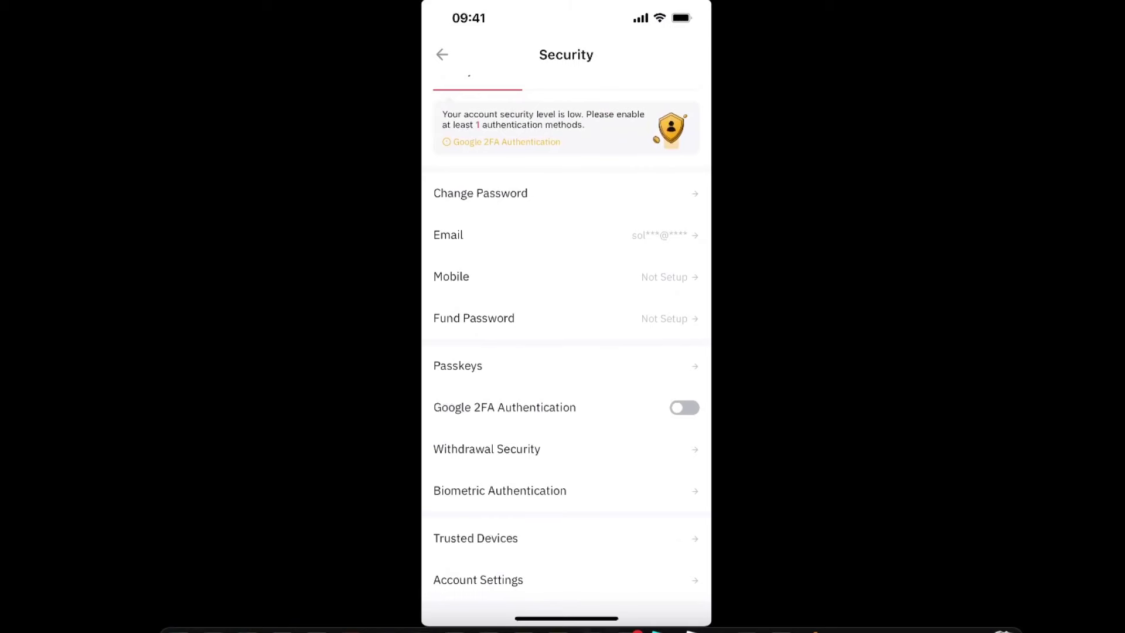
Switch on the Google 2FA Authentication toggle to start setting up the authenticator.
left_click(567, 312)
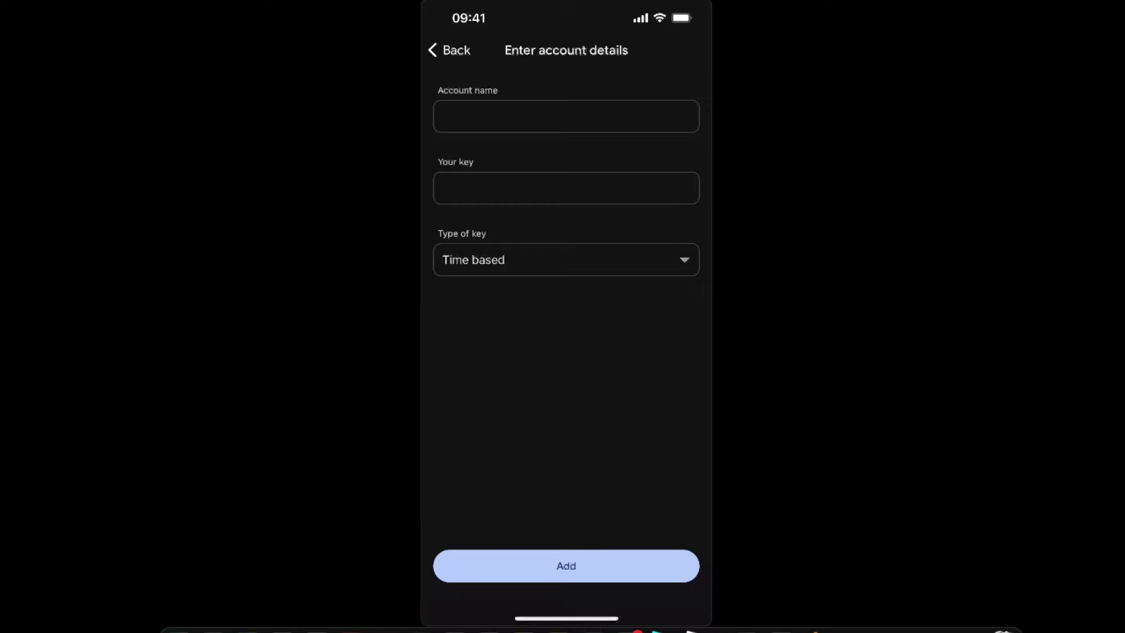
Enter 'Bybit' as the Google Authenticator account name and go to the Your key field.
left_click(566, 187)
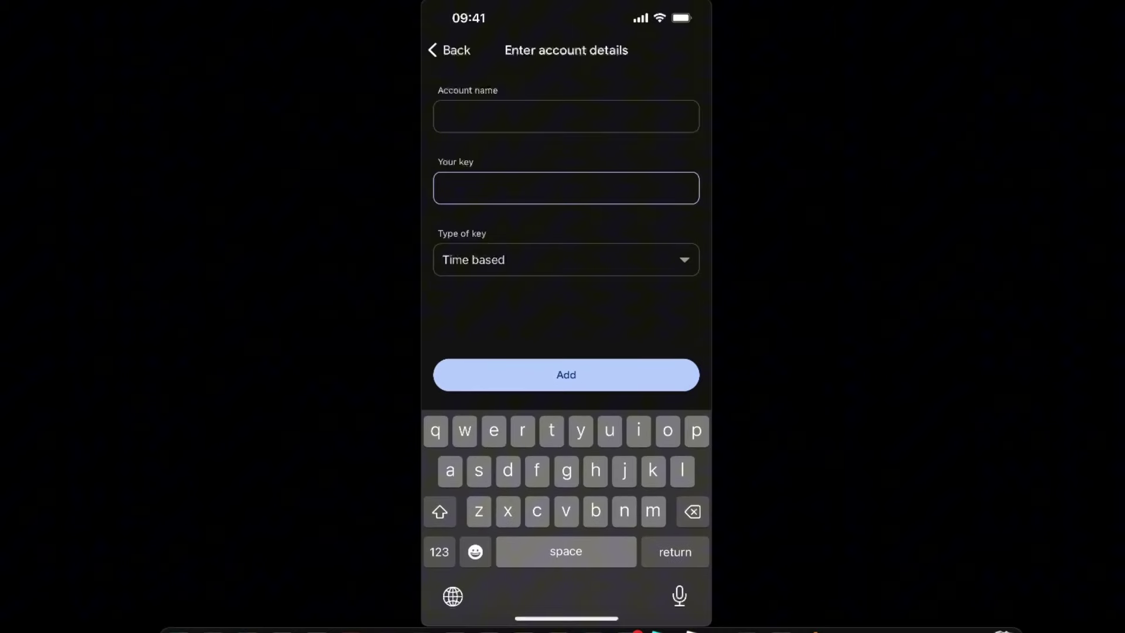
left_click(566, 116)
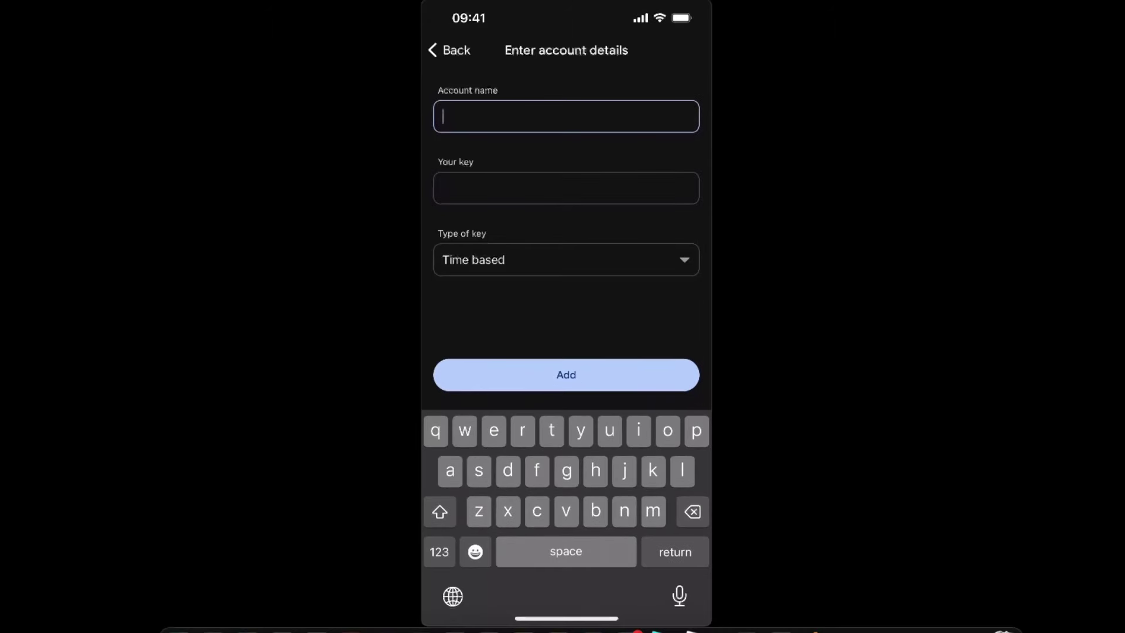
type("Bybit")
left_click(566, 187)
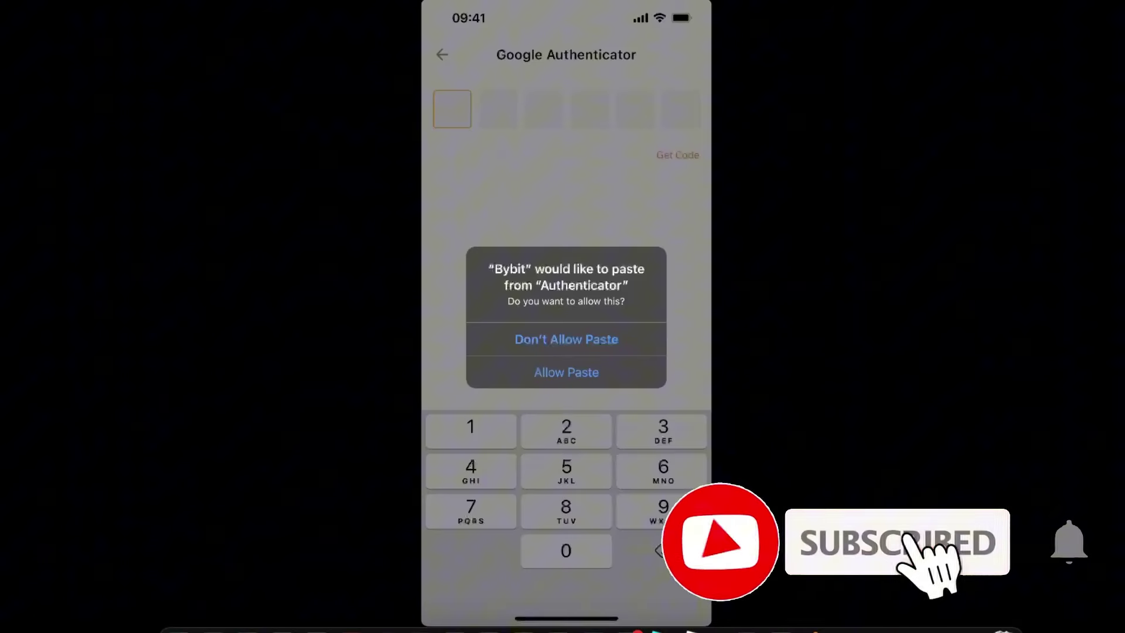
Allow pasting the authenticator code to turn on Google 2FA, then return to Bybit's home screen.
left_click(567, 372)
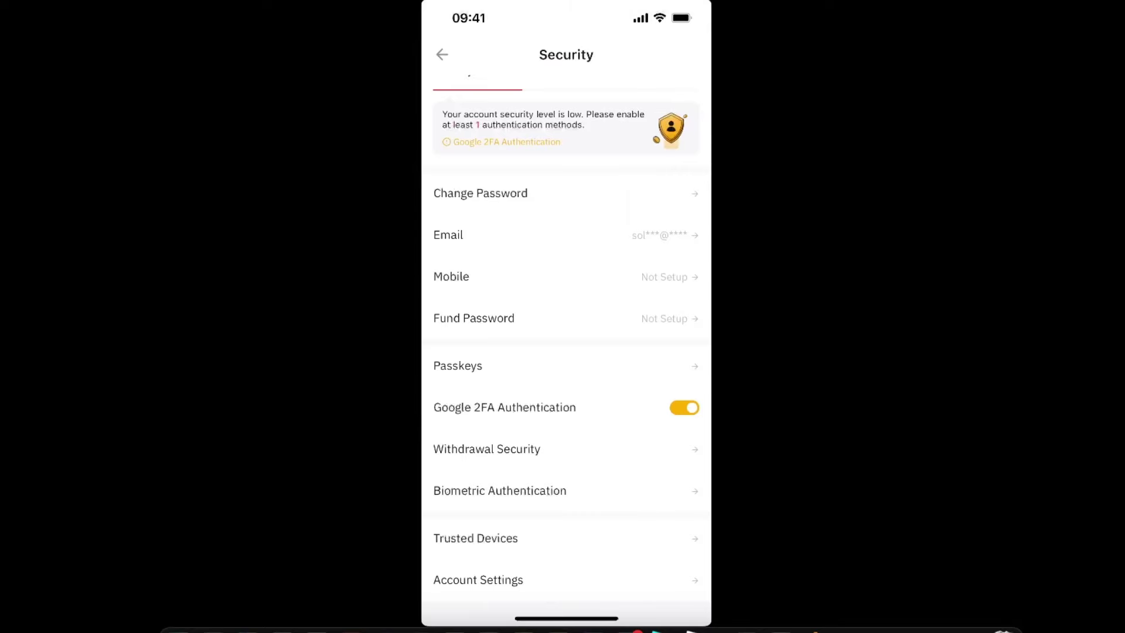
left_click(442, 54)
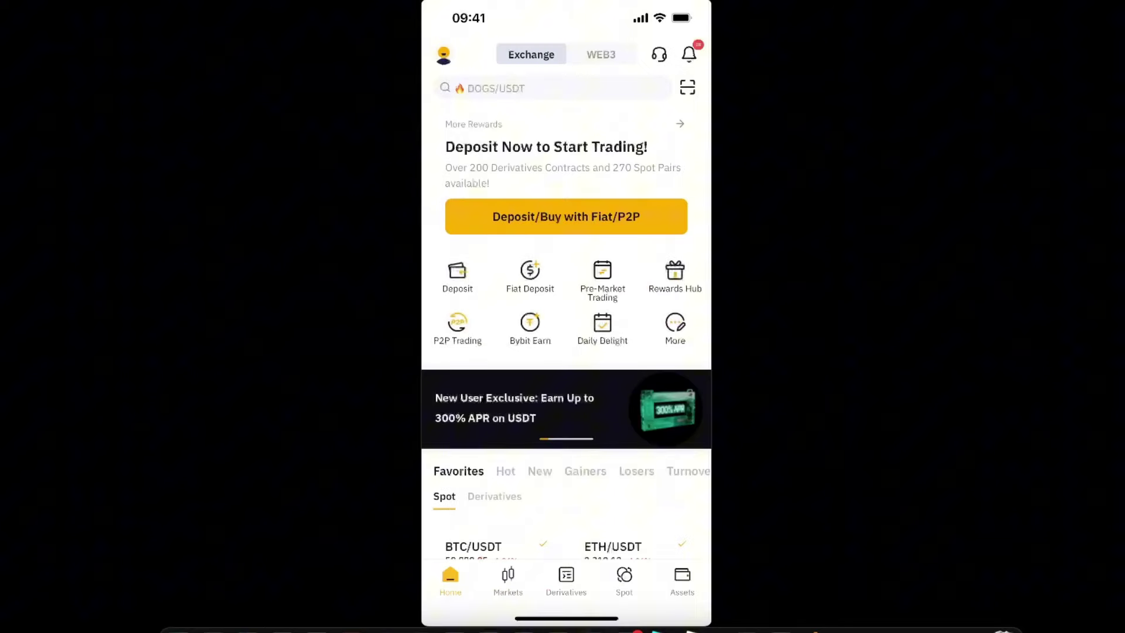